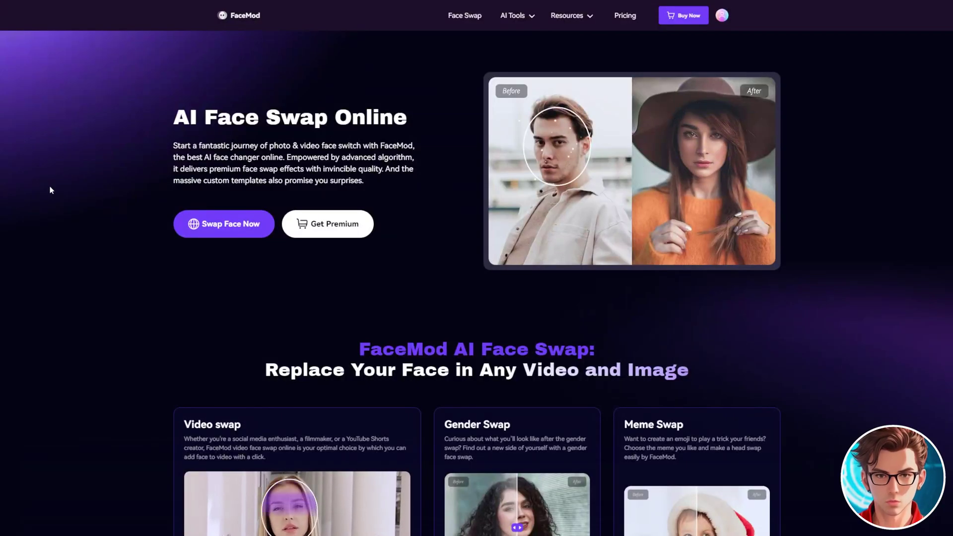
Step: Compare the Gender Swap before and after images on the FaceMod home page
{"action": "scroll", "coordinate": [56, 219], "scroll_direction": "down", "scroll_amount": 3}
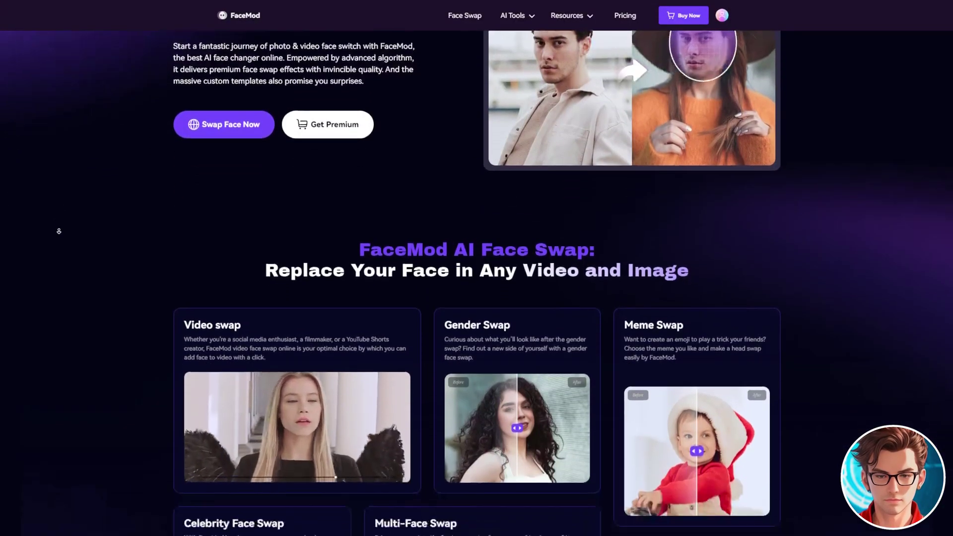
{"action": "scroll", "coordinate": [56, 229], "scroll_direction": "down", "scroll_amount": 3}
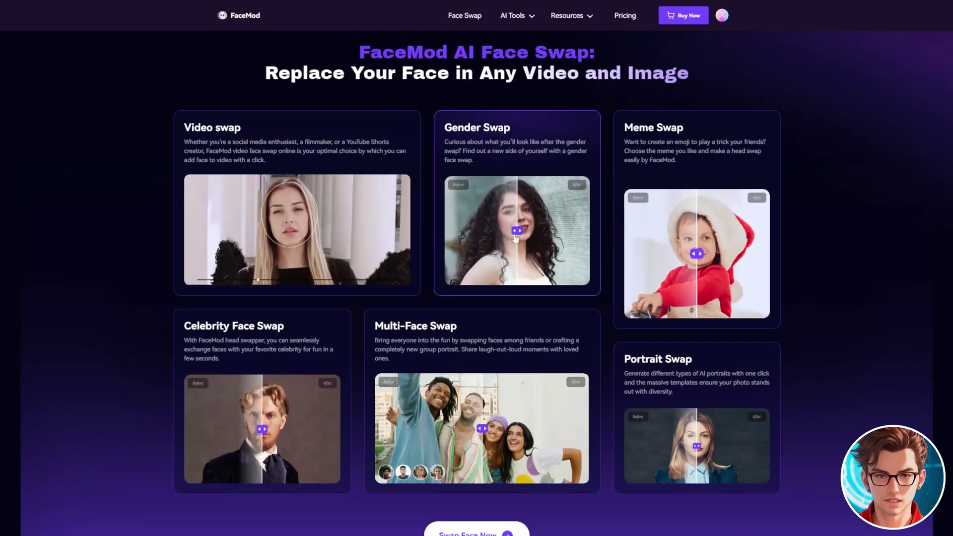
{"action": "left_click_drag", "start_coordinate": [516, 238], "coordinate": [492, 245]}
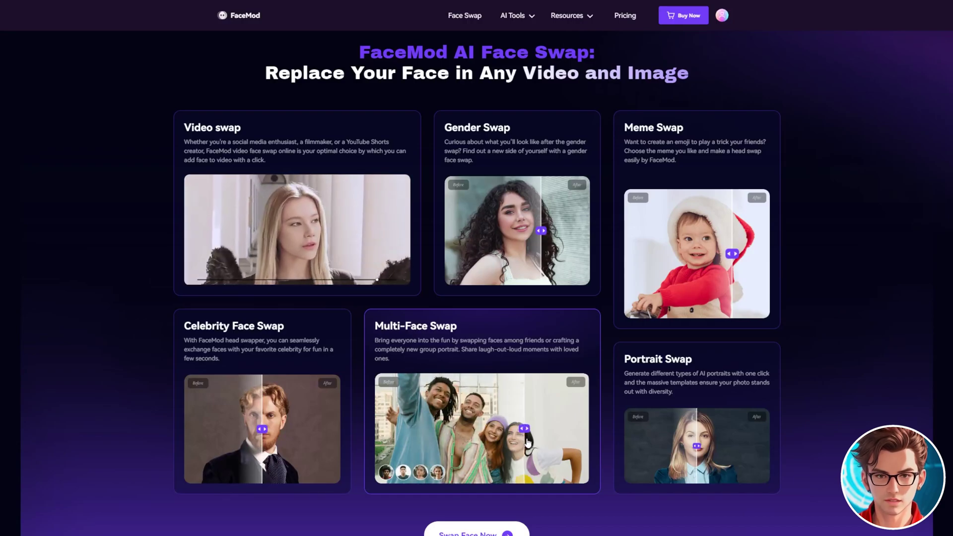
{"action": "scroll", "coordinate": [554, 440], "scroll_direction": "up", "scroll_amount": 5}
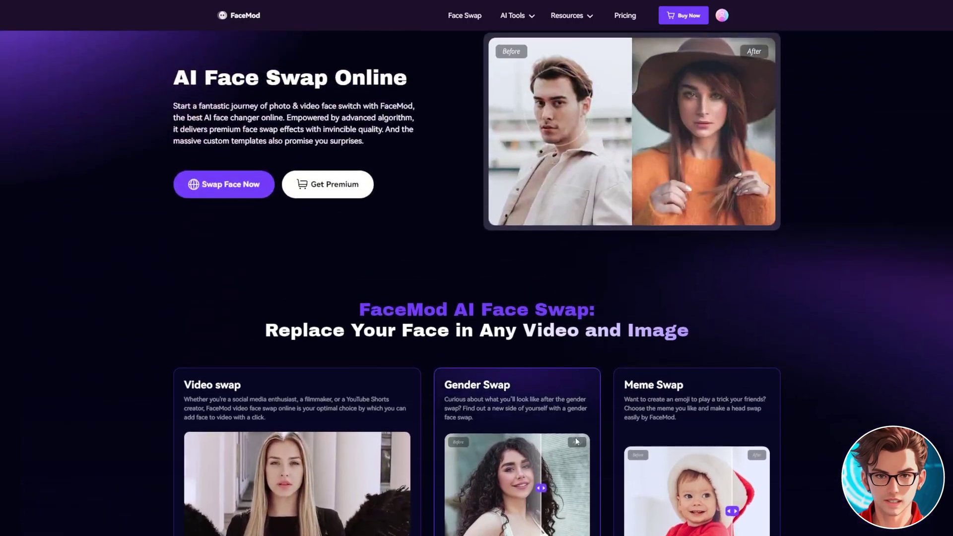
{"action": "scroll", "coordinate": [583, 427], "scroll_direction": "up", "scroll_amount": 1}
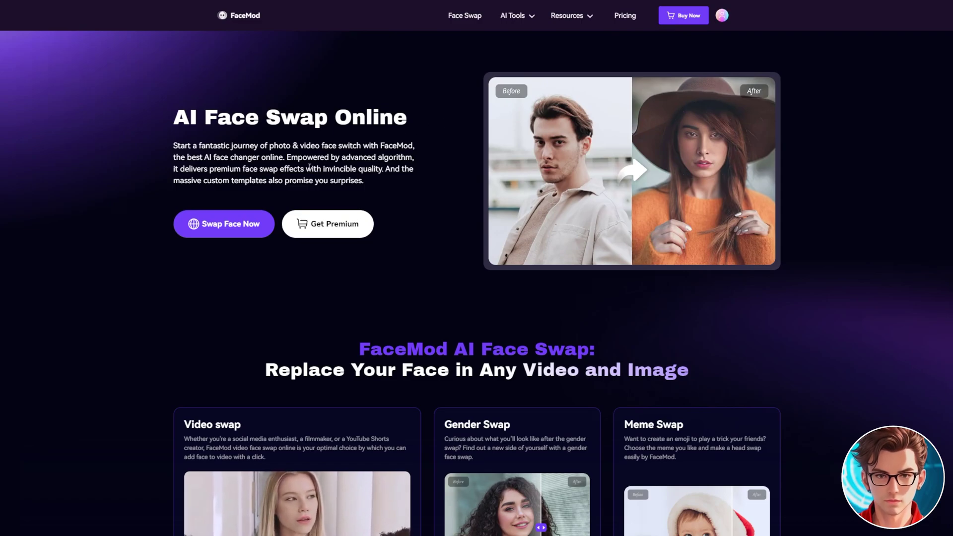
Step: Start a face swap photo upload and dismiss the photo quality tips
{"action": "left_click", "coordinate": [239, 225]}
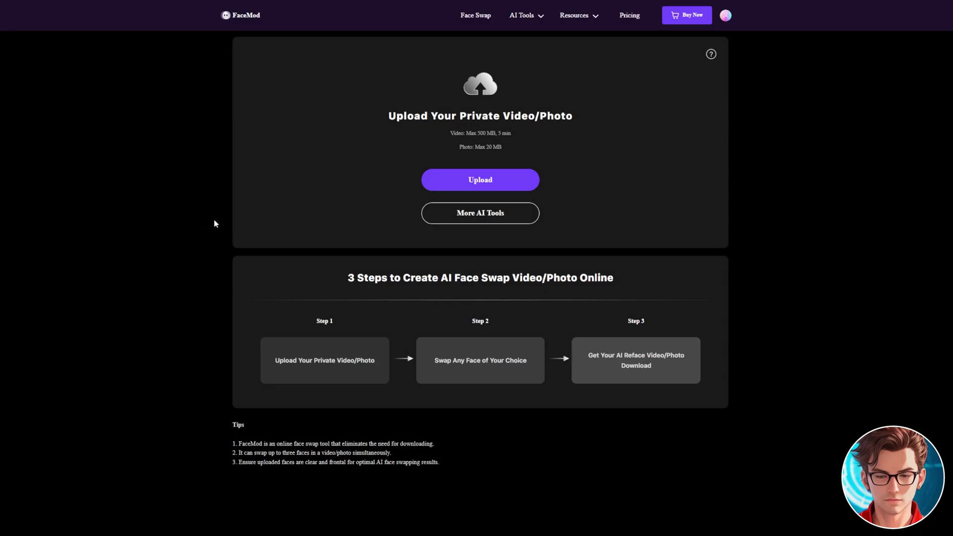
{"action": "left_click", "coordinate": [496, 182]}
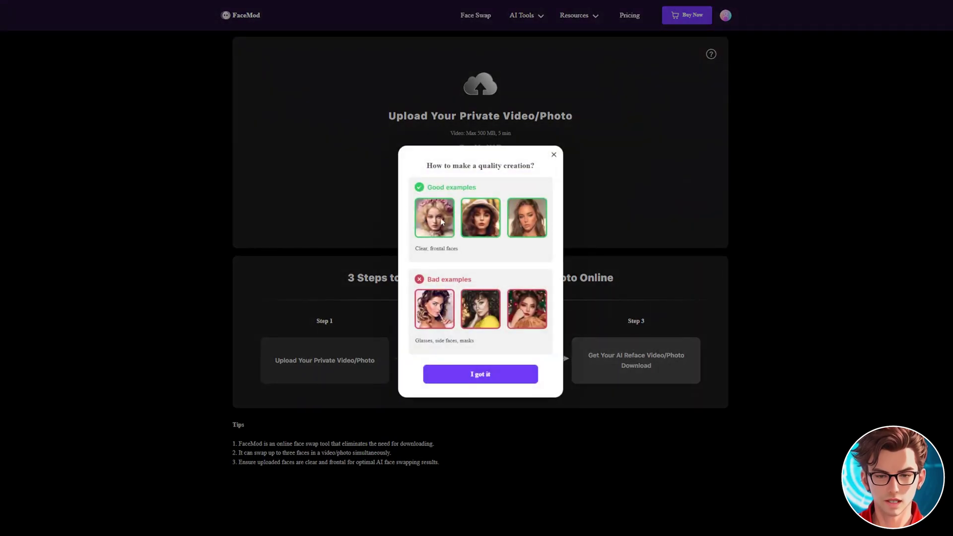
{"action": "left_click", "coordinate": [461, 381]}
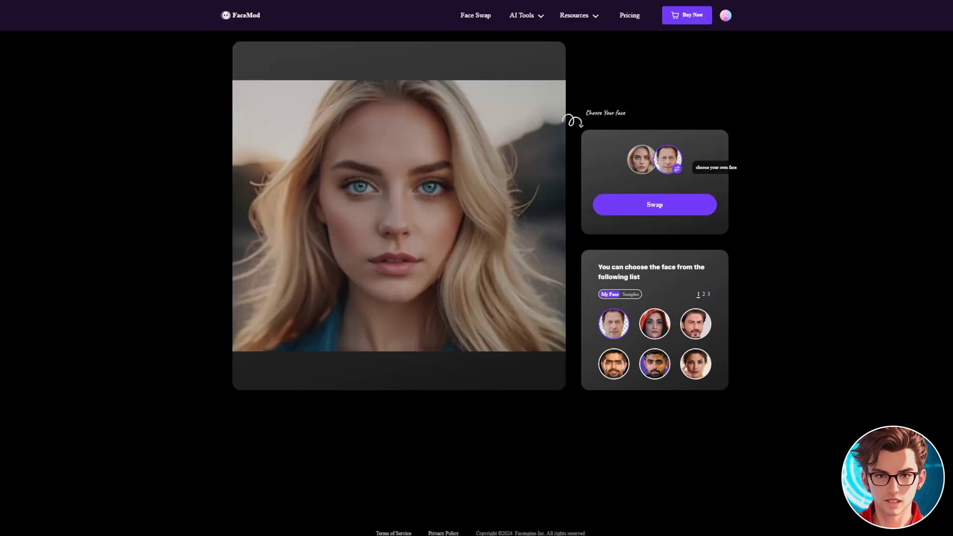
Step: Swap the chosen face into the blonde portrait and open the result from the gallery
{"action": "left_click", "coordinate": [654, 205]}
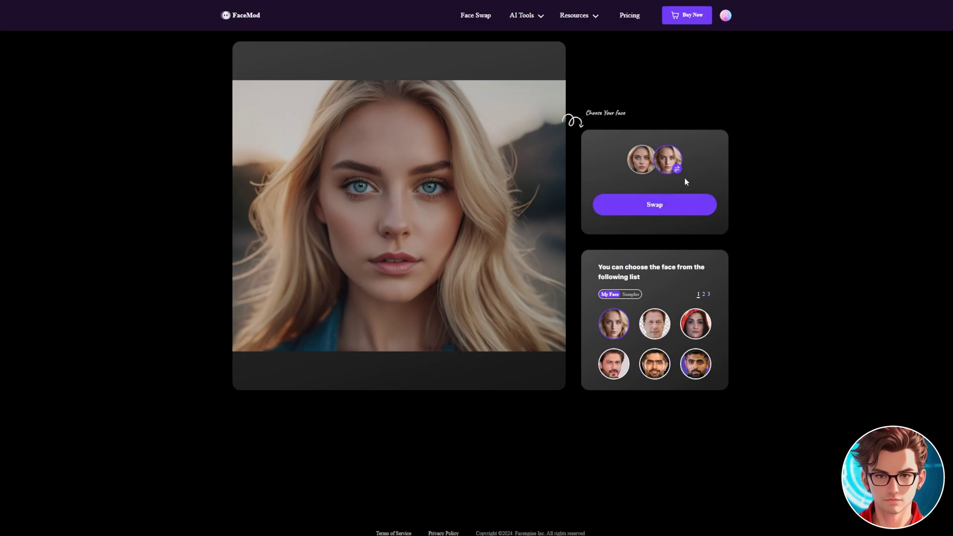
{"action": "left_click", "coordinate": [650, 202]}
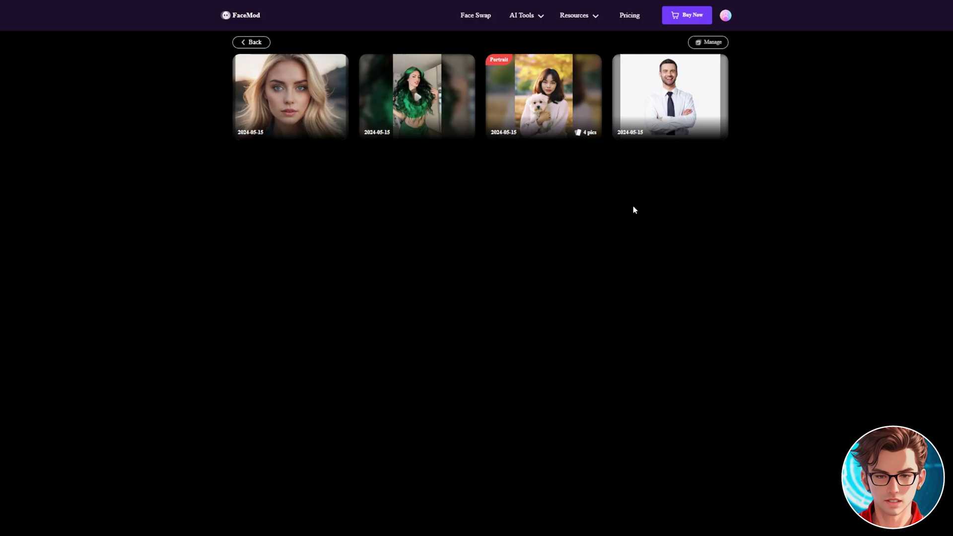
{"action": "left_click", "coordinate": [298, 96]}
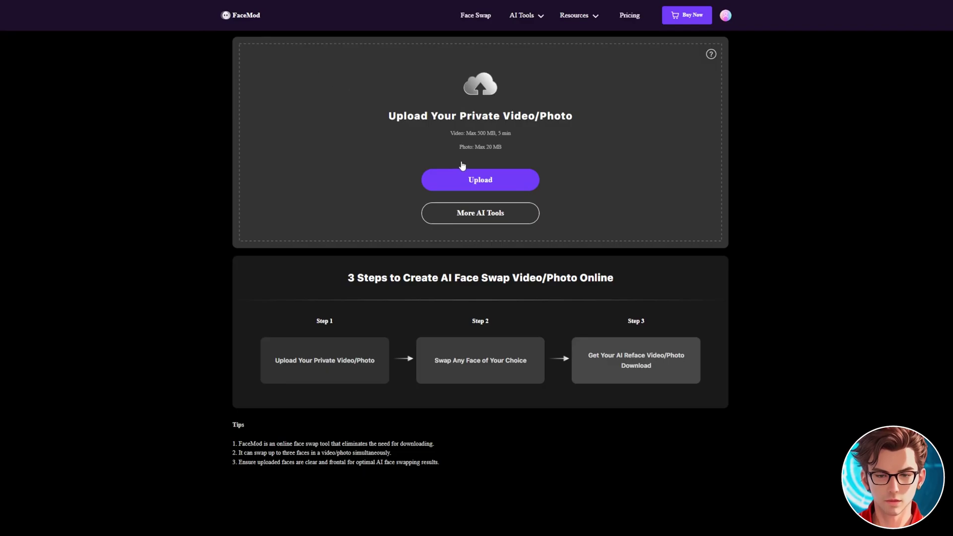
Step: Upload a 12-second video clip and swap the blonde woman's face into it
{"action": "left_click", "coordinate": [479, 179]}
{"action": "left_click", "coordinate": [482, 179]}
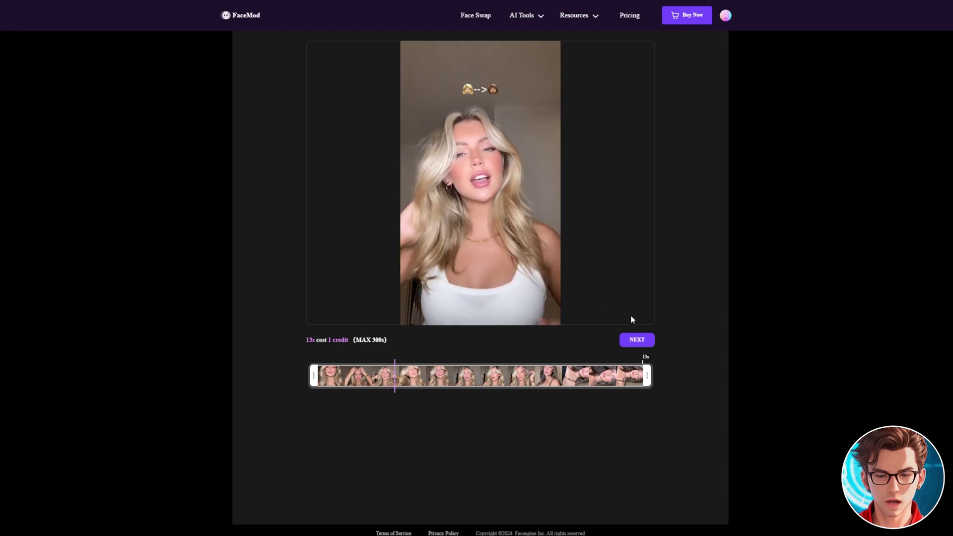
{"action": "left_click", "coordinate": [636, 341]}
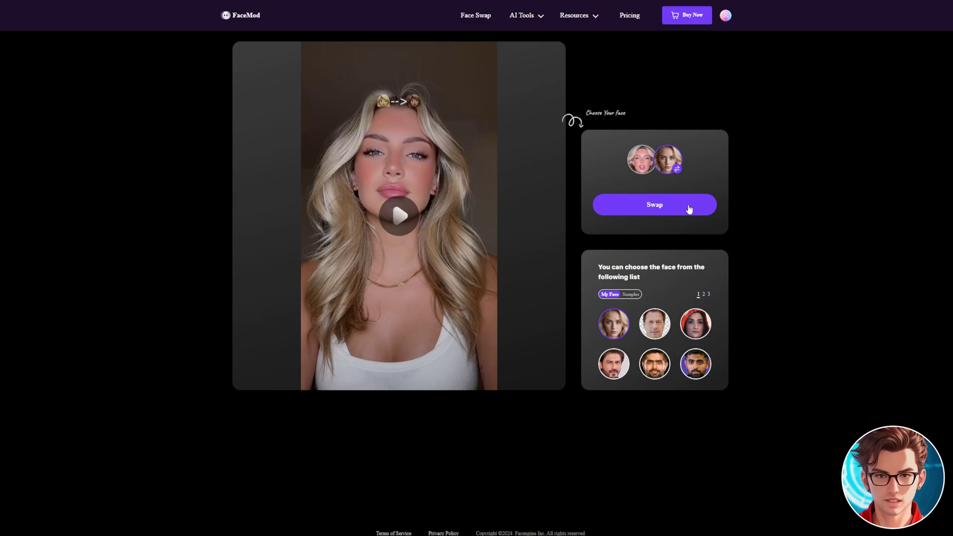
{"action": "left_click", "coordinate": [669, 210]}
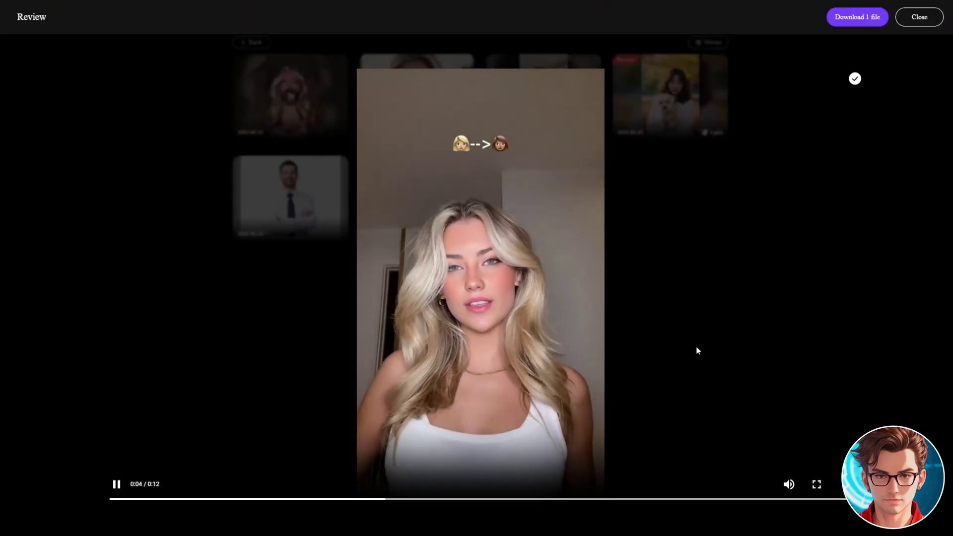
Step: Pause the swapped clip and scroll down to the Explore Numerous Preset Templates gallery
{"action": "left_click", "coordinate": [528, 415]}
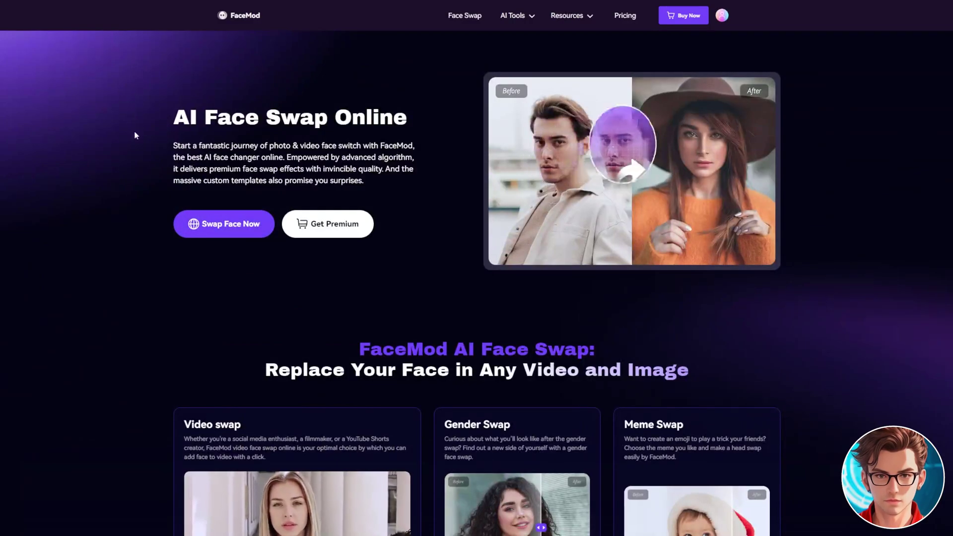
{"action": "scroll", "coordinate": [130, 160], "scroll_direction": "down", "scroll_amount": 2}
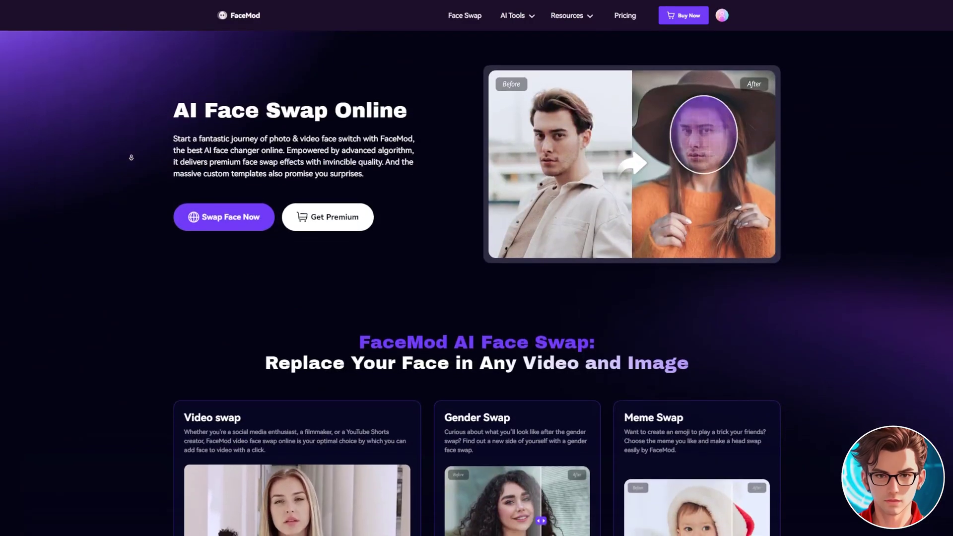
{"action": "scroll", "coordinate": [131, 160], "scroll_direction": "down", "scroll_amount": 6}
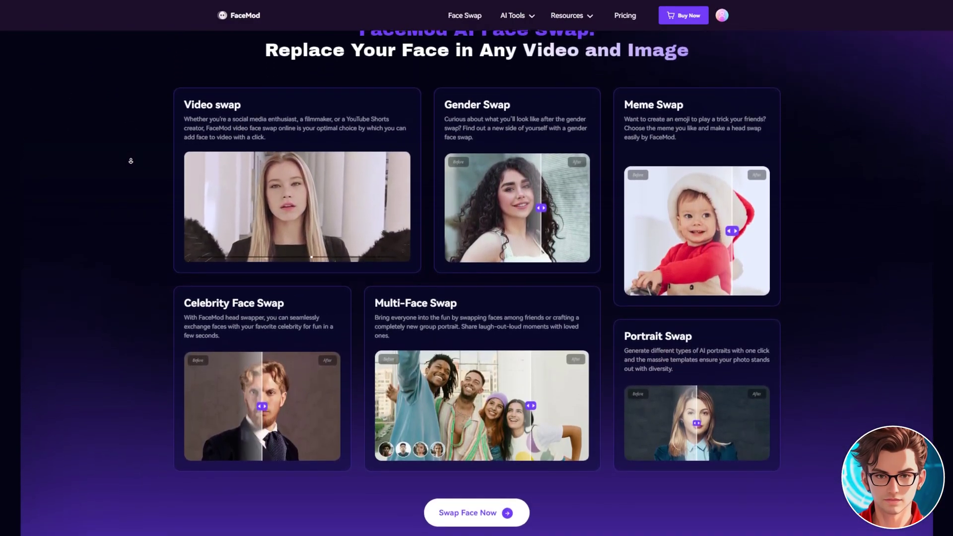
{"action": "scroll", "coordinate": [130, 161], "scroll_direction": "down", "scroll_amount": 6}
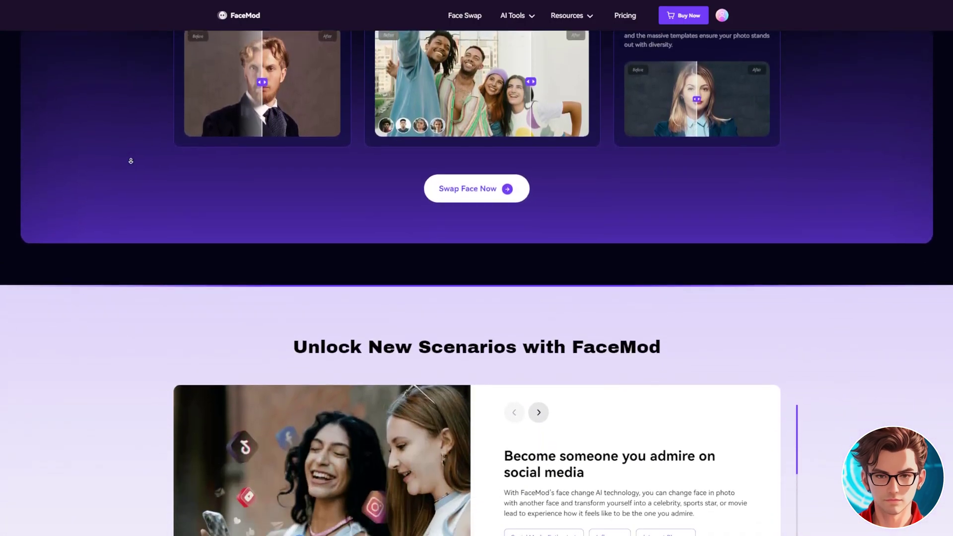
{"action": "scroll", "coordinate": [130, 161], "scroll_direction": "down", "scroll_amount": 6}
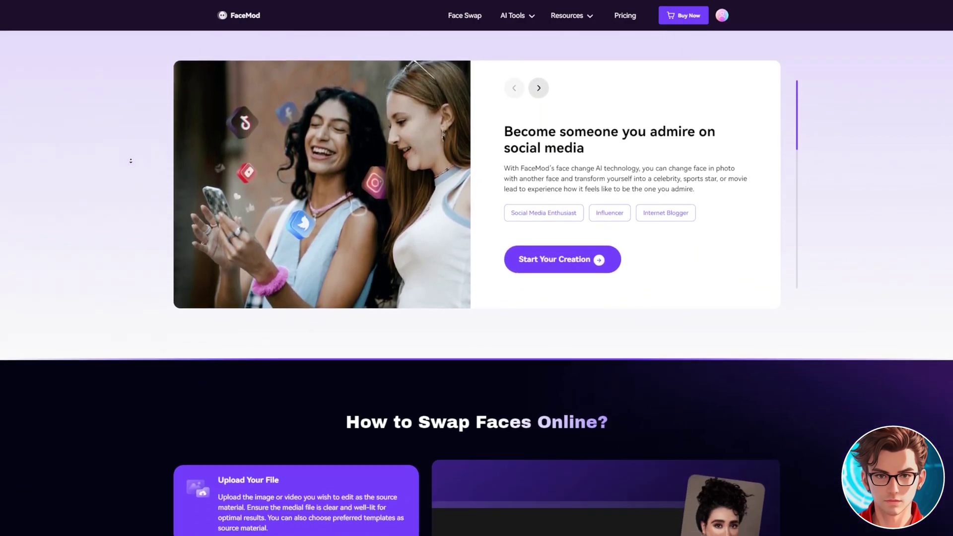
{"action": "scroll", "coordinate": [131, 161], "scroll_direction": "down", "scroll_amount": 6}
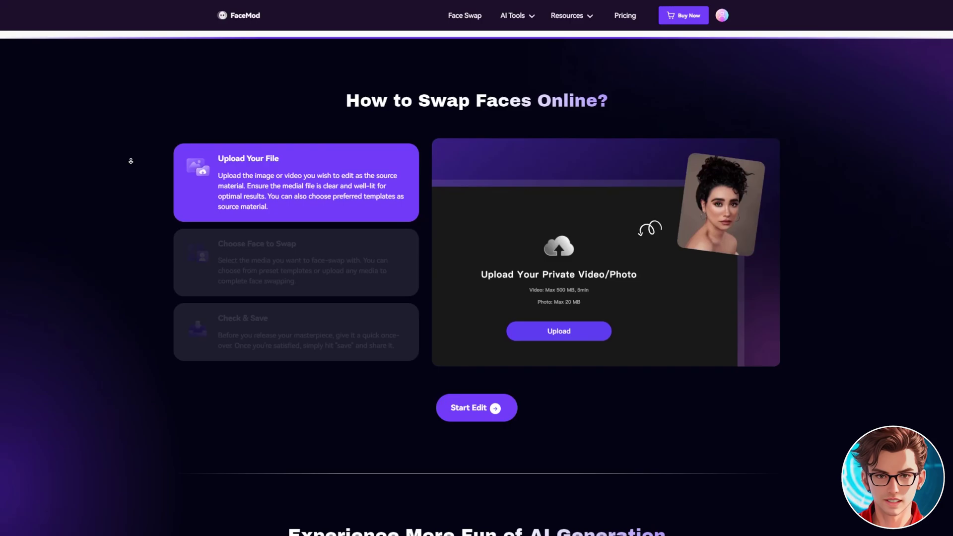
{"action": "scroll", "coordinate": [130, 161], "scroll_direction": "down", "scroll_amount": 6}
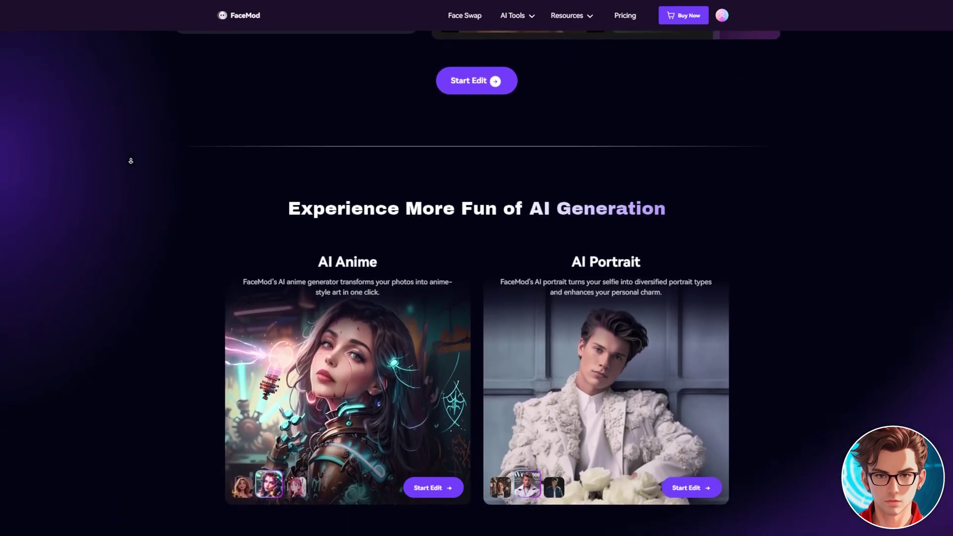
{"action": "scroll", "coordinate": [131, 161], "scroll_direction": "down", "scroll_amount": 6}
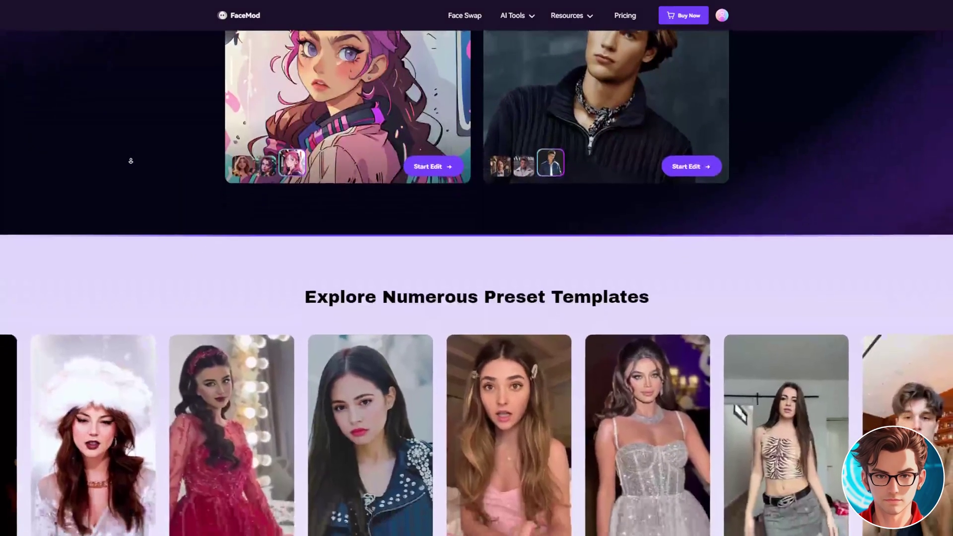
{"action": "scroll", "coordinate": [130, 161], "scroll_direction": "down", "scroll_amount": 5}
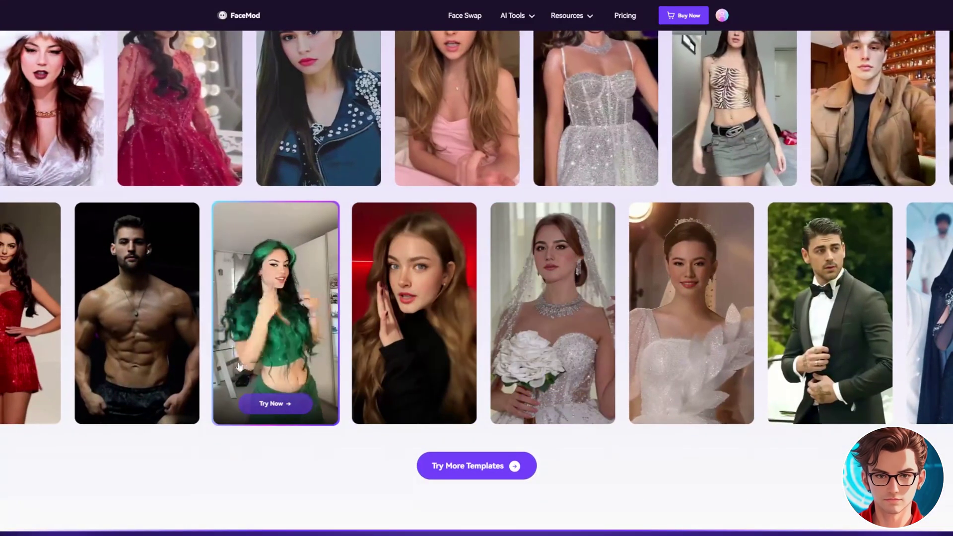
Step: Open the green-hair template and scroll the AI Anime styles grid to the Pixar card
{"action": "mouse_move", "coordinate": [144, 369]}
{"action": "mouse_move", "coordinate": [280, 390]}
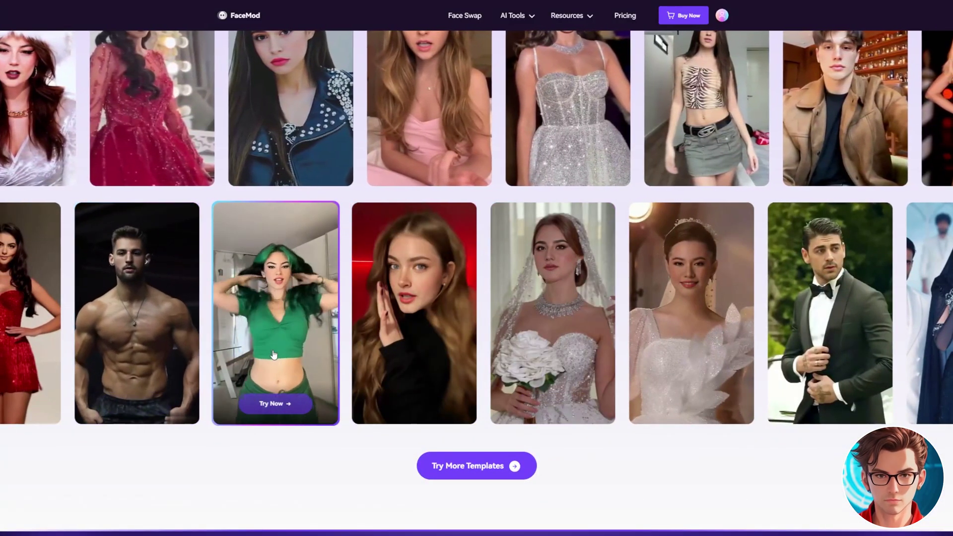
{"action": "left_click", "coordinate": [281, 402]}
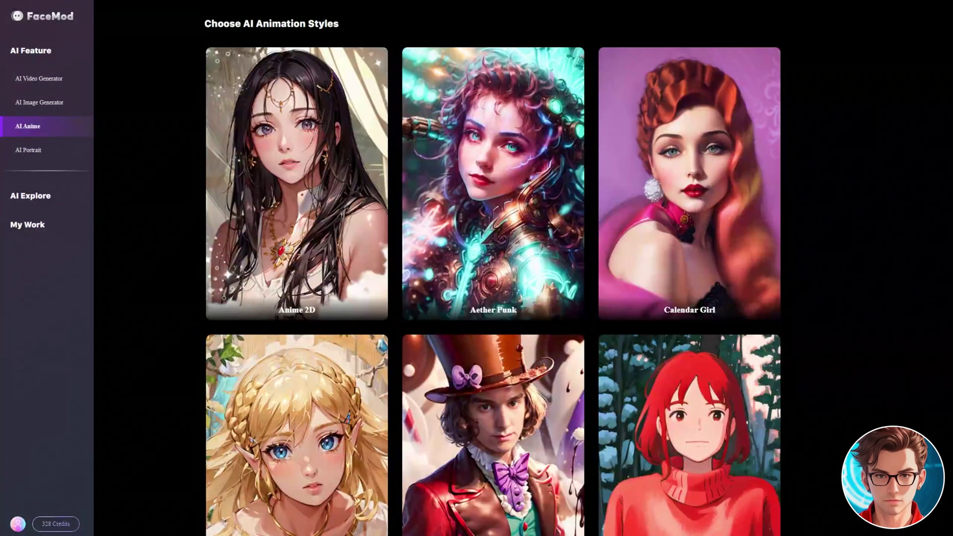
{"action": "scroll", "coordinate": [145, 246], "scroll_direction": "down", "scroll_amount": 3}
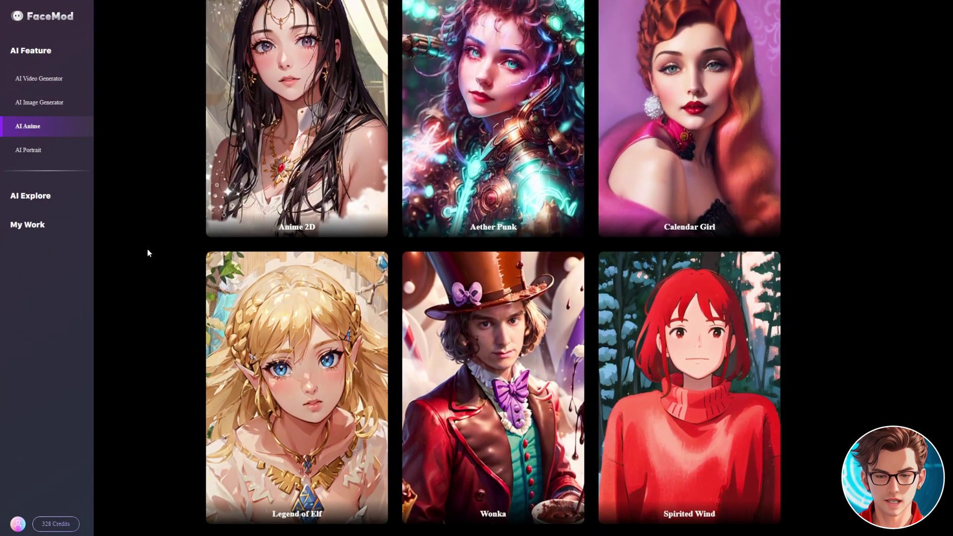
{"action": "scroll", "coordinate": [141, 193], "scroll_direction": "down", "scroll_amount": 4}
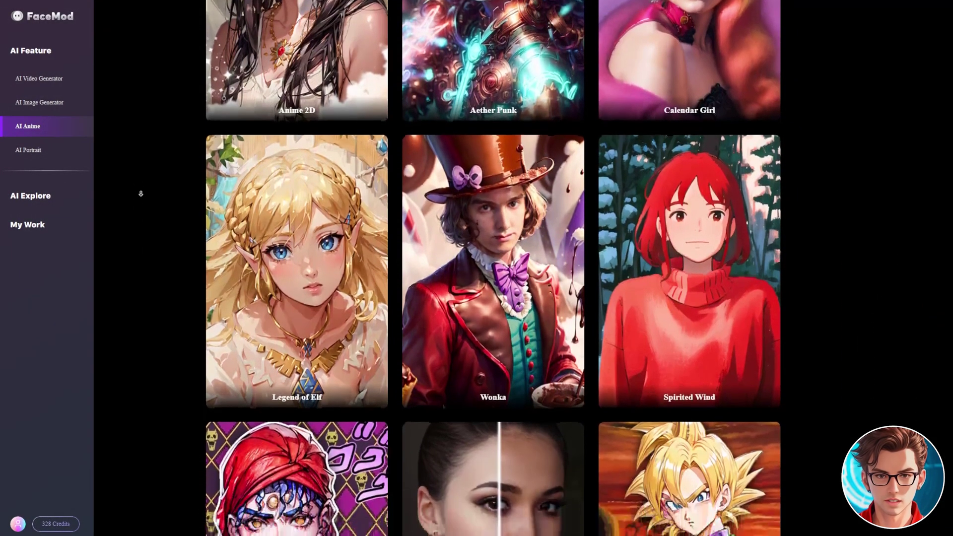
{"action": "scroll", "coordinate": [141, 193], "scroll_direction": "down", "scroll_amount": 4}
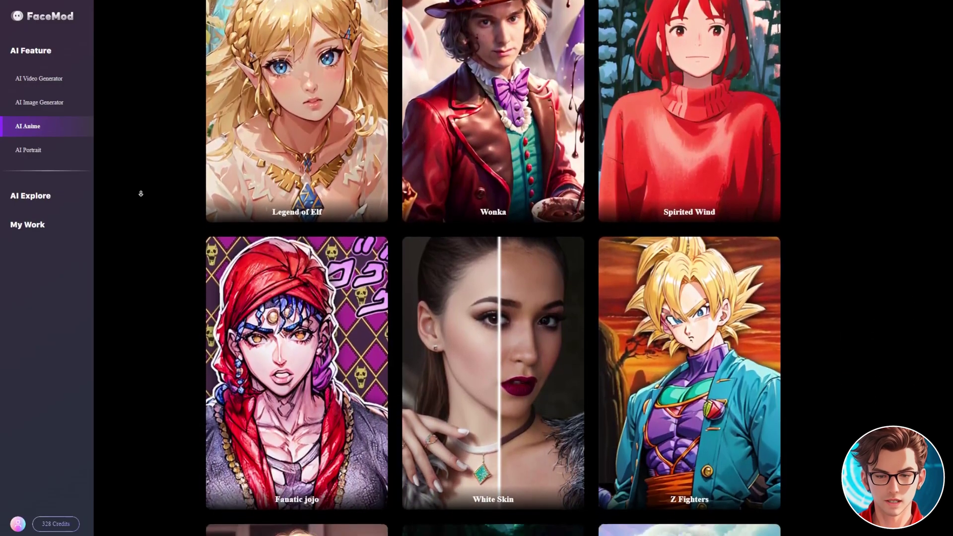
{"action": "scroll", "coordinate": [141, 194], "scroll_direction": "down", "scroll_amount": 4}
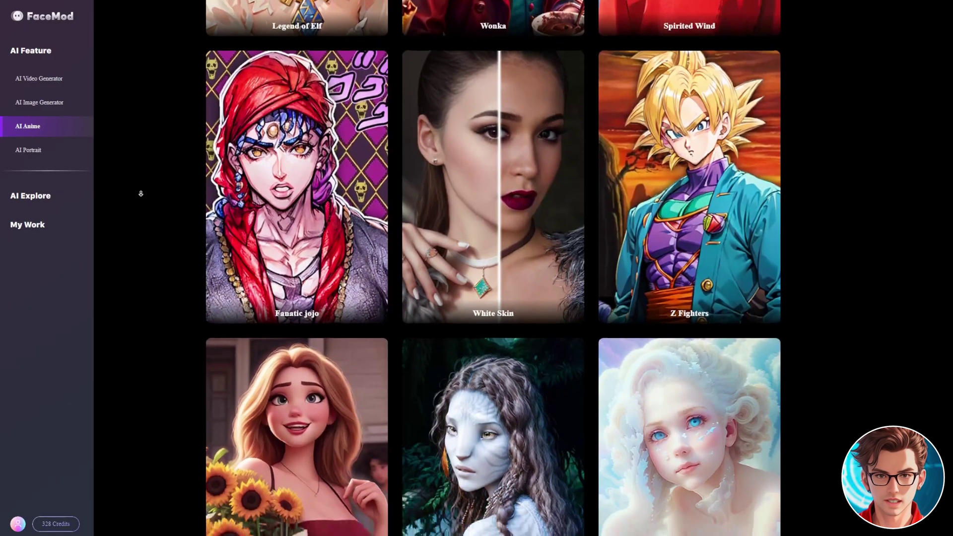
{"action": "scroll", "coordinate": [140, 193], "scroll_direction": "down", "scroll_amount": 2}
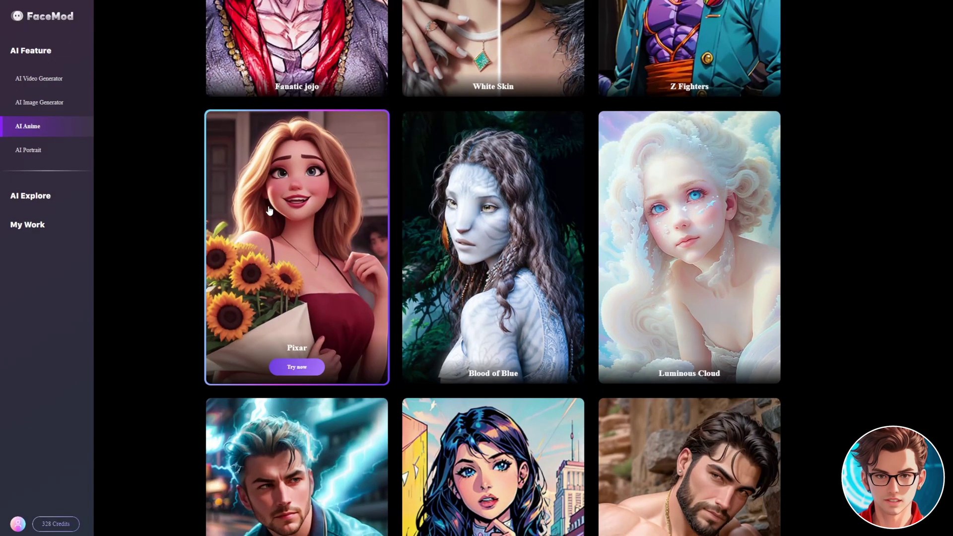
Step: Generate a Pixar-style cartoon of the portrait and toggle between the Original and Pixar views
{"action": "left_click", "coordinate": [268, 211]}
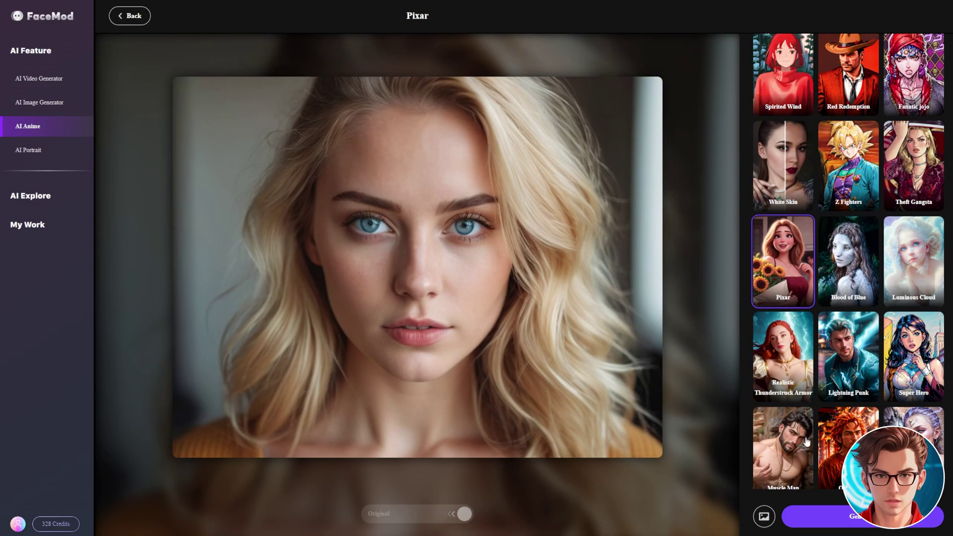
{"action": "left_click", "coordinate": [834, 516]}
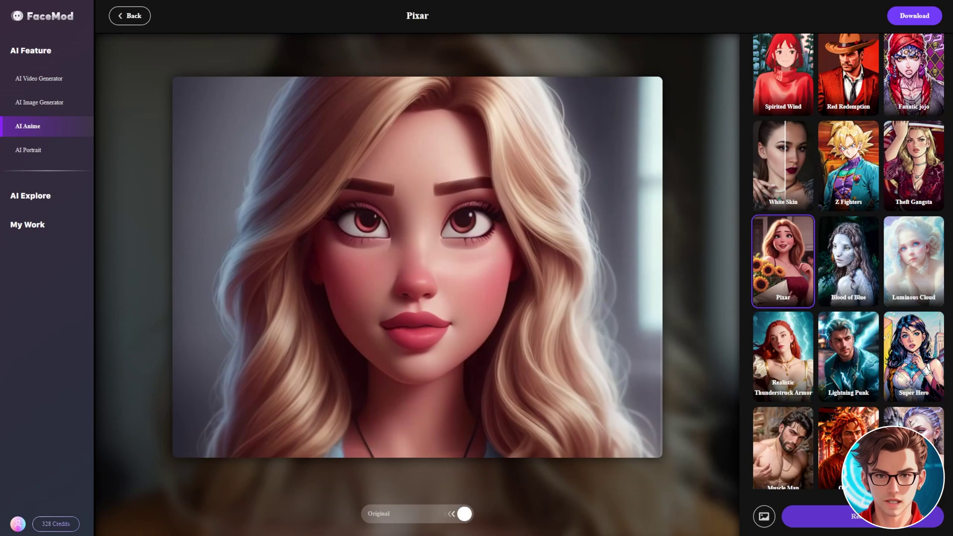
{"action": "left_click", "coordinate": [462, 517]}
{"action": "left_click", "coordinate": [373, 520]}
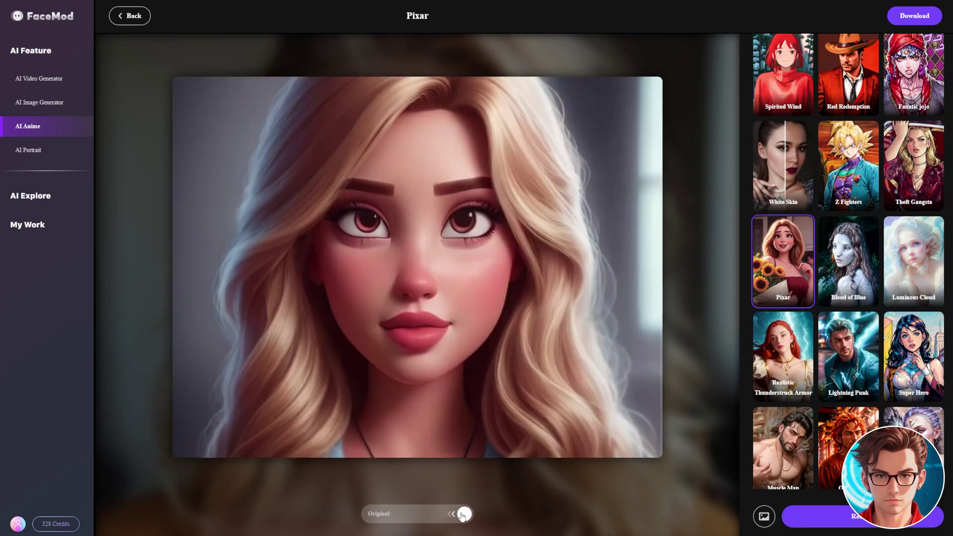
{"action": "left_click", "coordinate": [454, 517]}
{"action": "left_click", "coordinate": [375, 518]}
{"action": "left_click", "coordinate": [28, 150]}
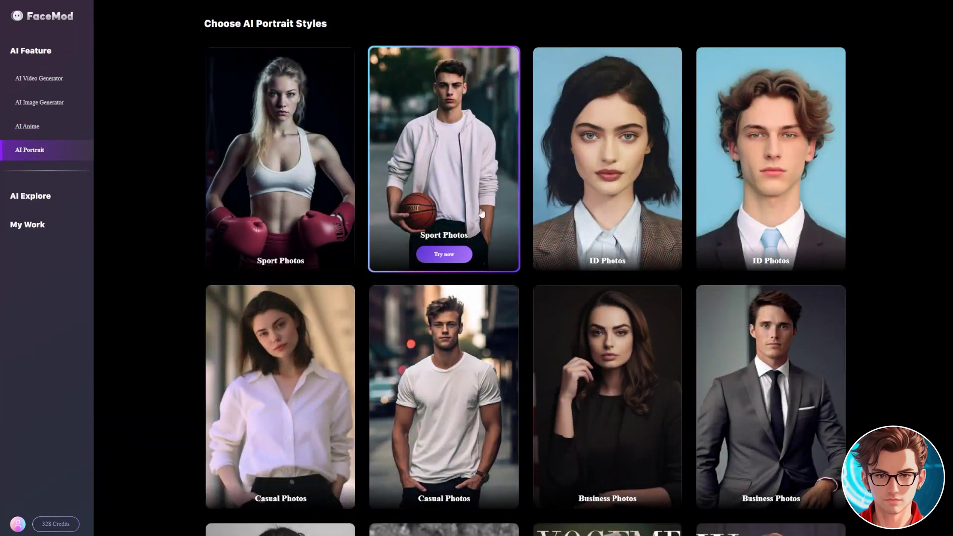
Step: Generate four Sport Photos portraits with the first My Face face selected
{"action": "left_click", "coordinate": [291, 185]}
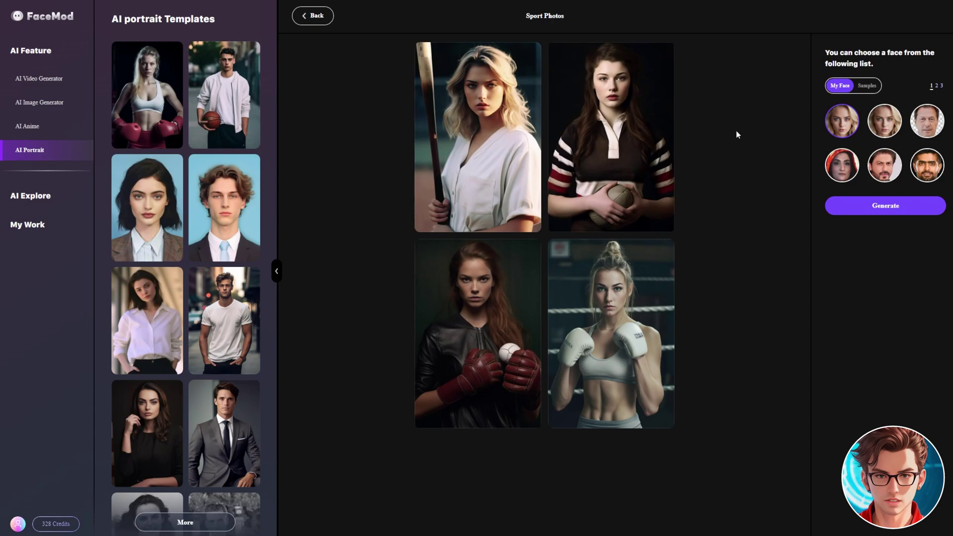
{"action": "left_click", "coordinate": [850, 124]}
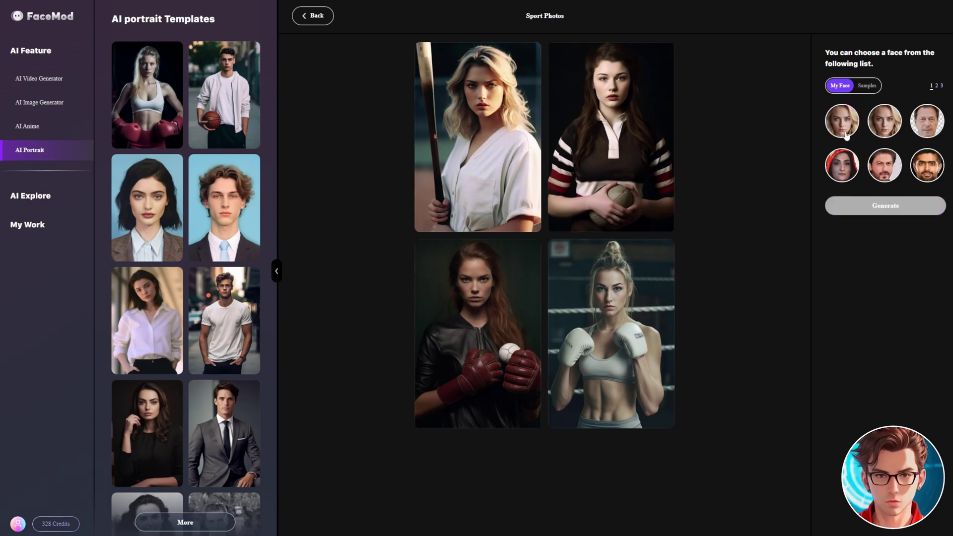
{"action": "left_click", "coordinate": [846, 136]}
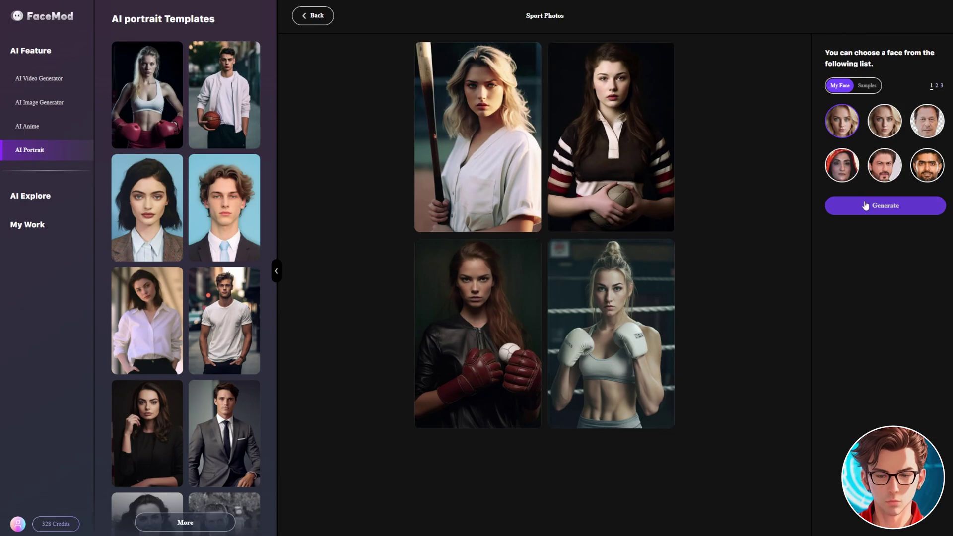
{"action": "left_click", "coordinate": [865, 207]}
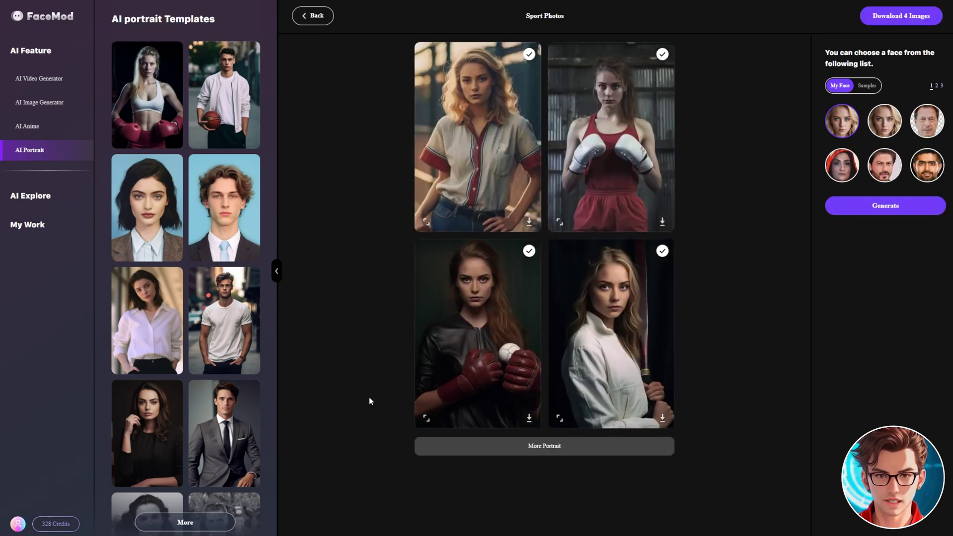
{"action": "scroll", "coordinate": [228, 422], "scroll_direction": "down", "scroll_amount": 9}
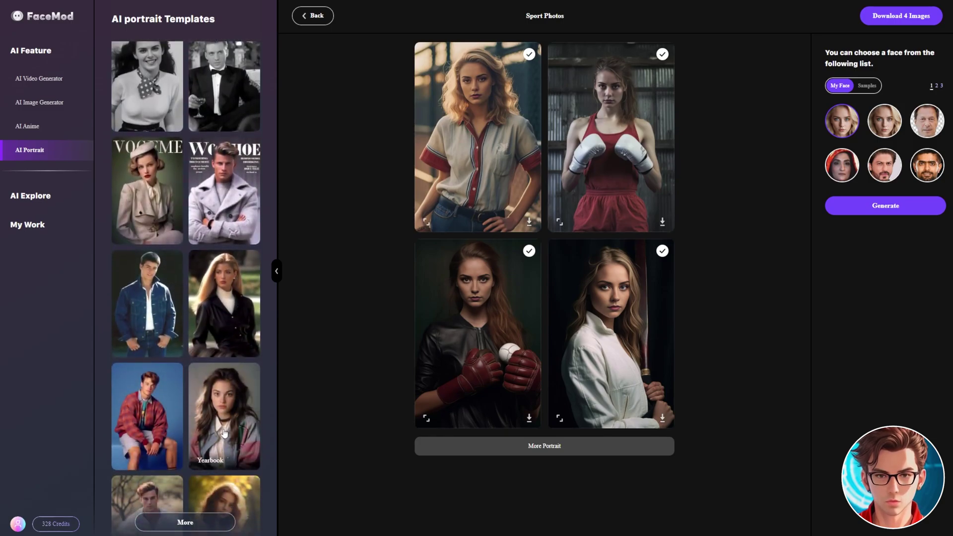
{"action": "scroll", "coordinate": [228, 434], "scroll_direction": "down", "scroll_amount": 2}
Step: Generate portraits from the Animal template using the first My Face circle
{"action": "left_click", "coordinate": [234, 414]}
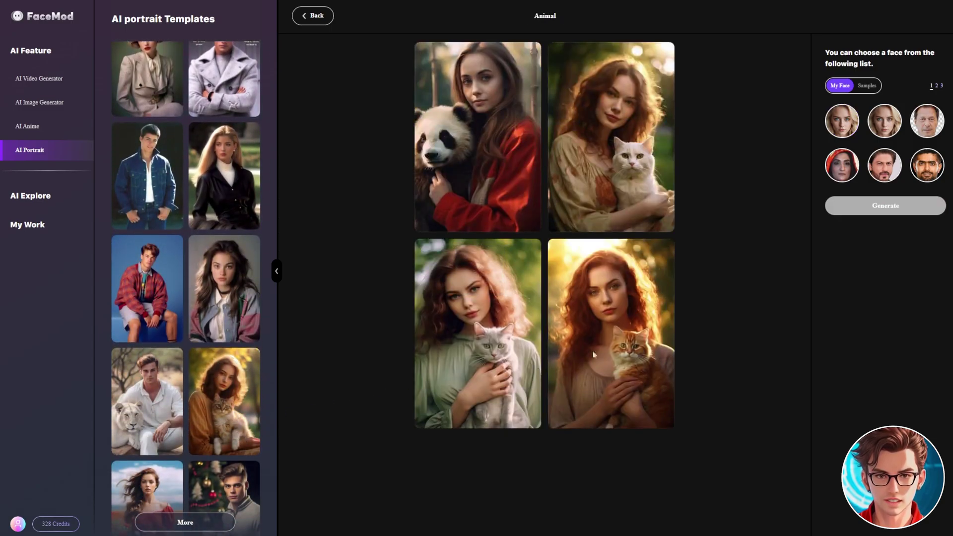
{"action": "left_click", "coordinate": [849, 132]}
{"action": "left_click", "coordinate": [872, 203]}
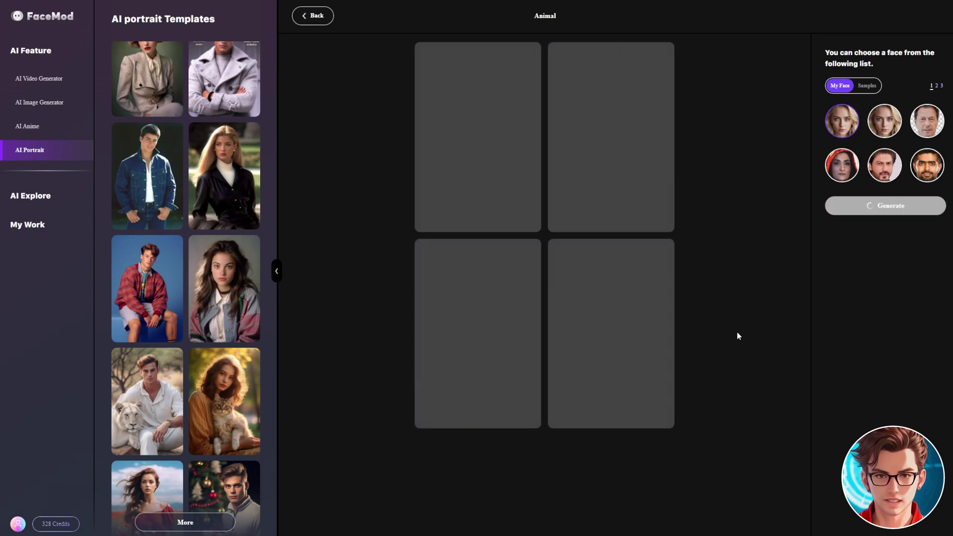